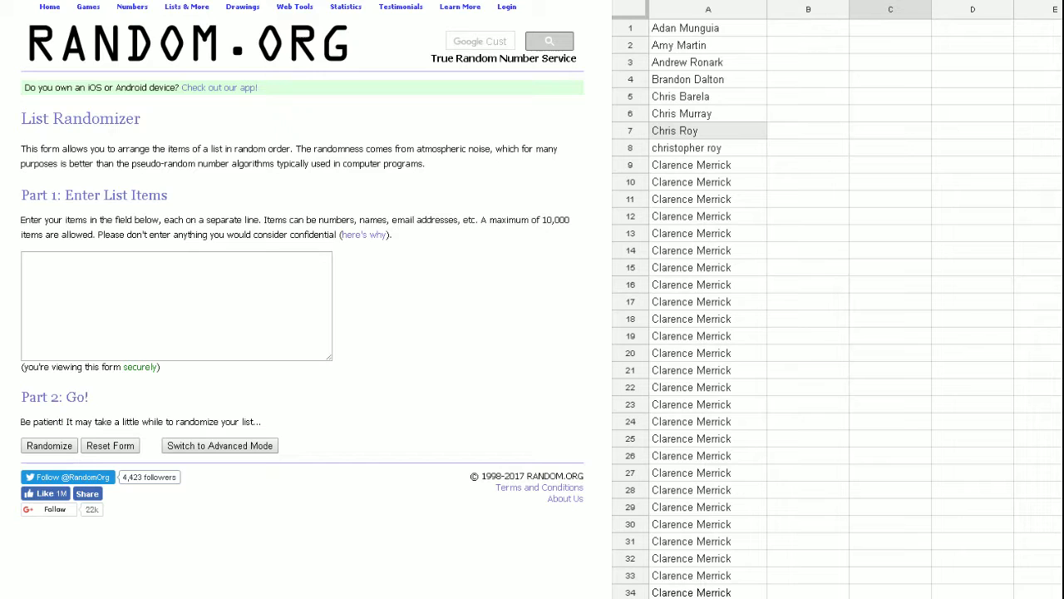
pyautogui.scroll(-1, 806, 278)
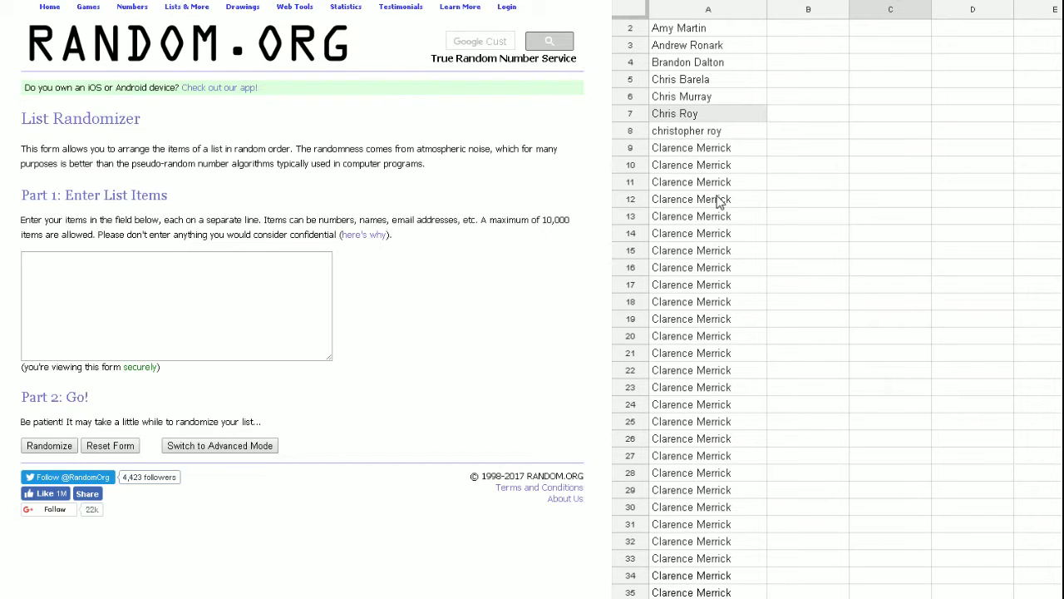
pyautogui.moveTo(741, 152); pyautogui.dragTo(747, 507)
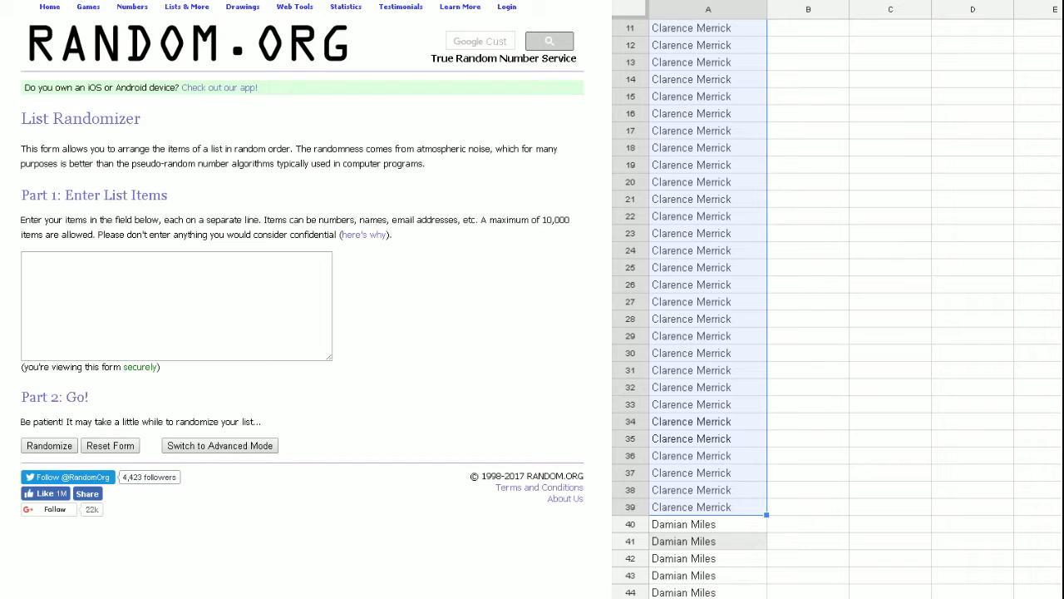
pyautogui.scroll(3, 918, 247)
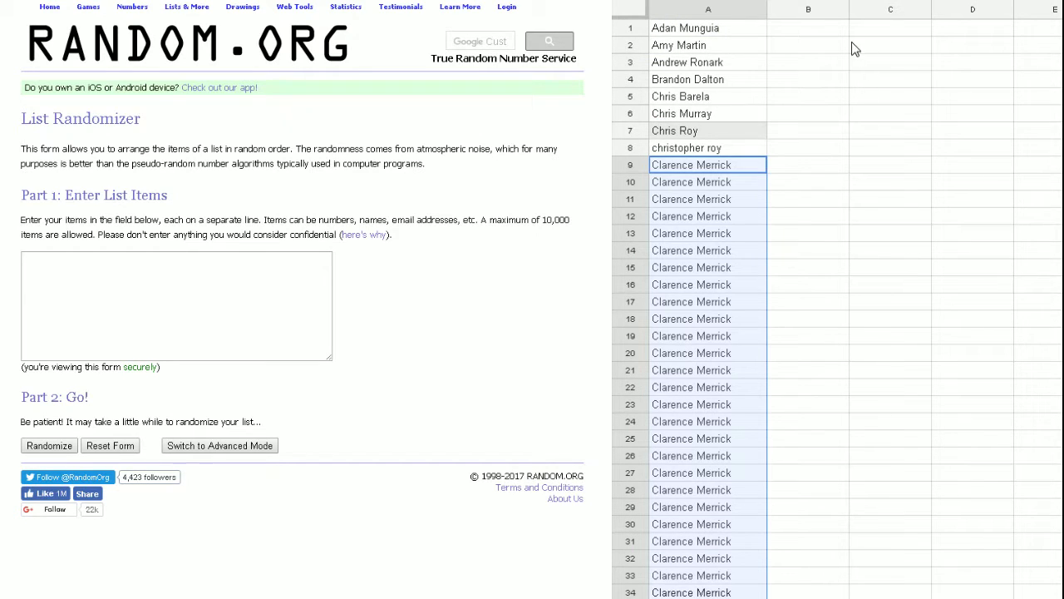
pyautogui.click(906, 149)
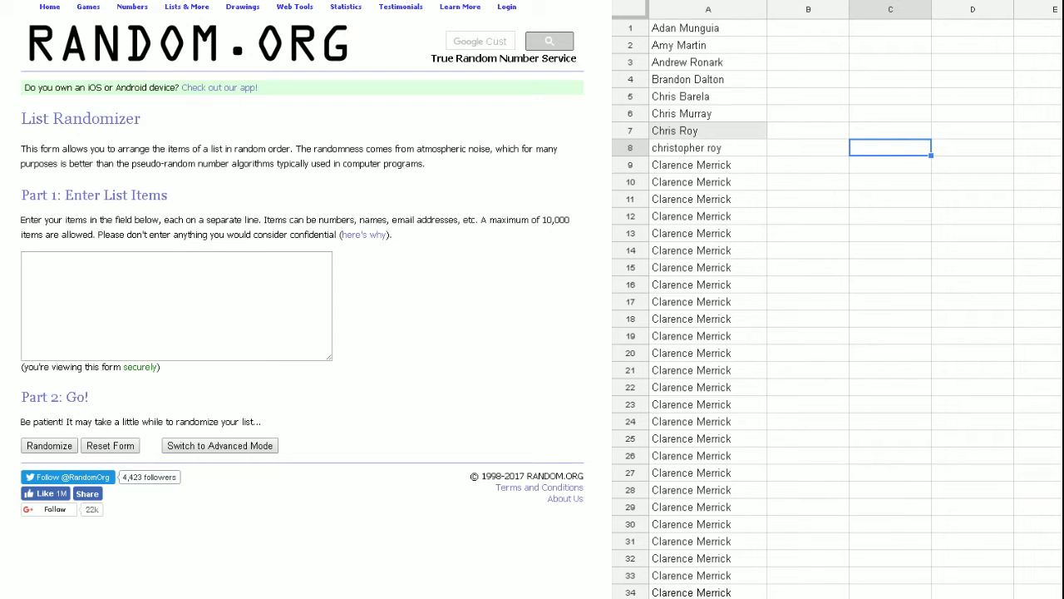
pyautogui.scroll(-1, 831, 308)
pyautogui.scroll(-1, 831, 307)
pyautogui.scroll(-1, 831, 308)
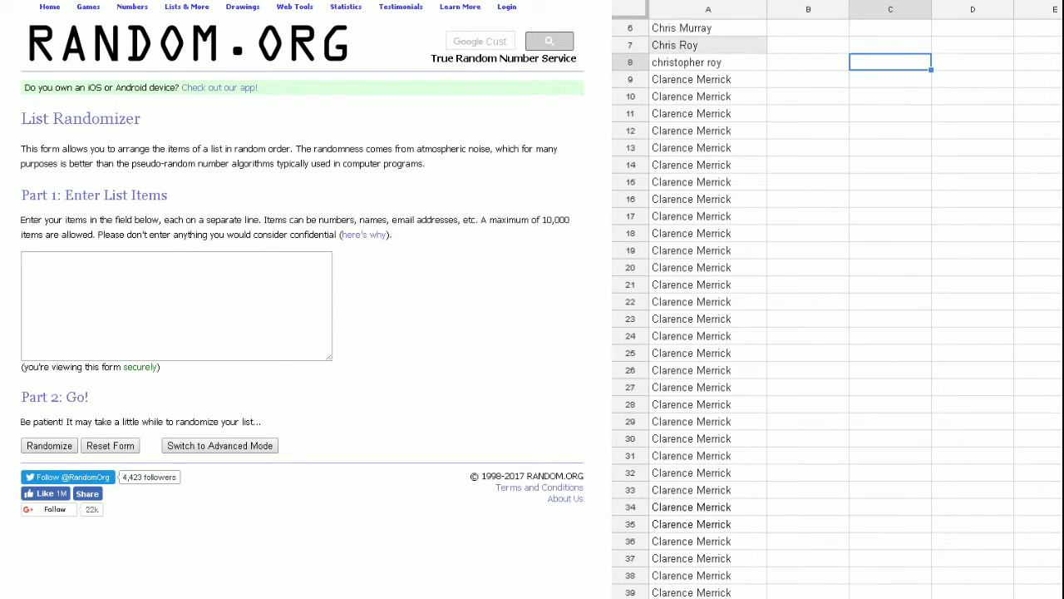
pyautogui.scroll(-1, 832, 307)
pyautogui.scroll(-1, 831, 308)
pyautogui.scroll(-5, 832, 307)
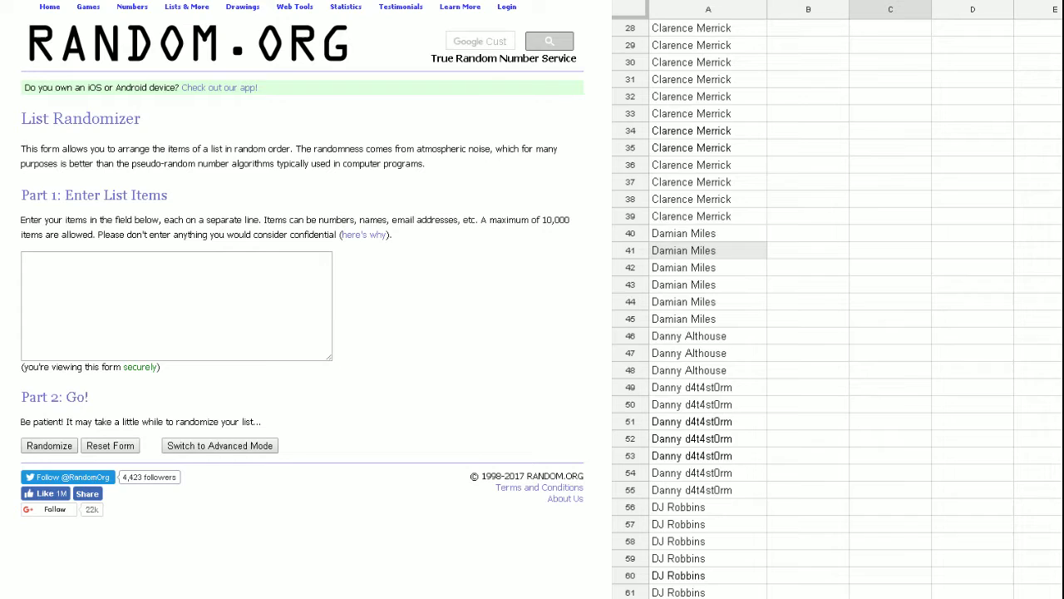
pyautogui.scroll(-1, 832, 307)
pyautogui.scroll(-1, 772, 281)
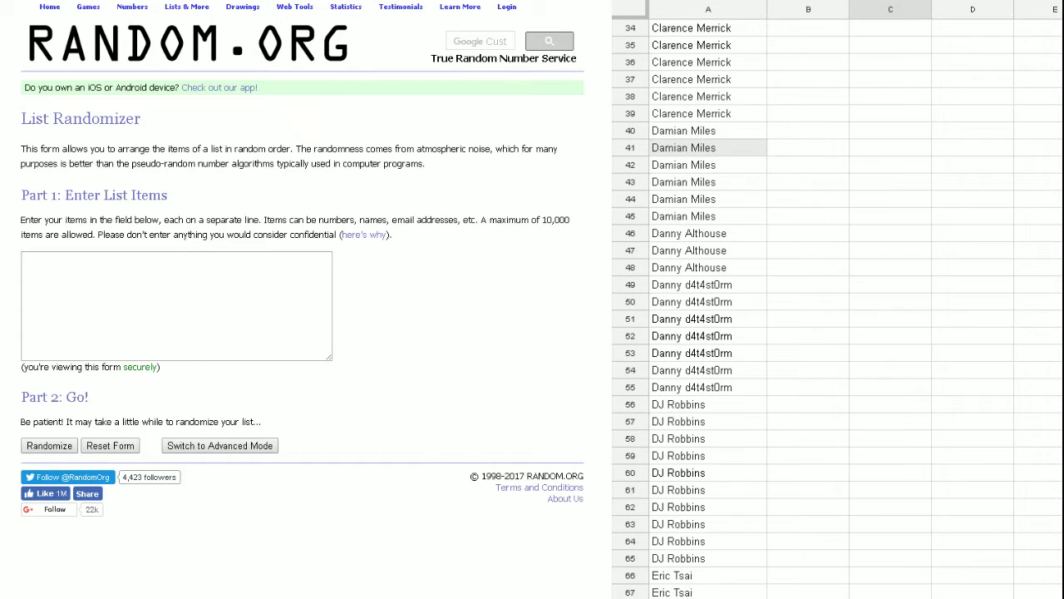
pyautogui.click(729, 253)
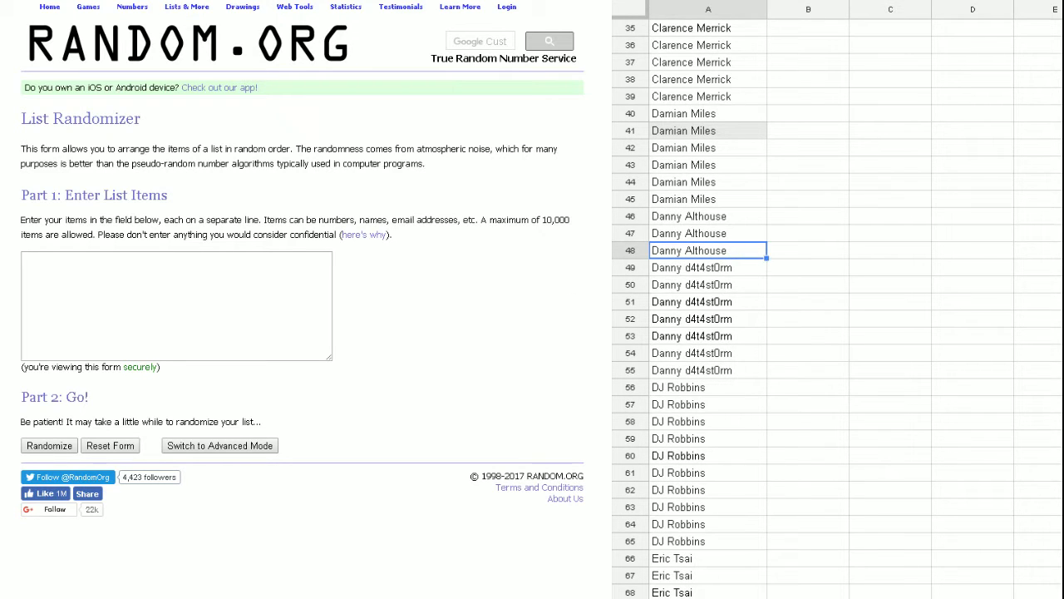
pyautogui.moveTo(767, 258); pyautogui.dragTo(748, 370)
pyautogui.click(903, 320)
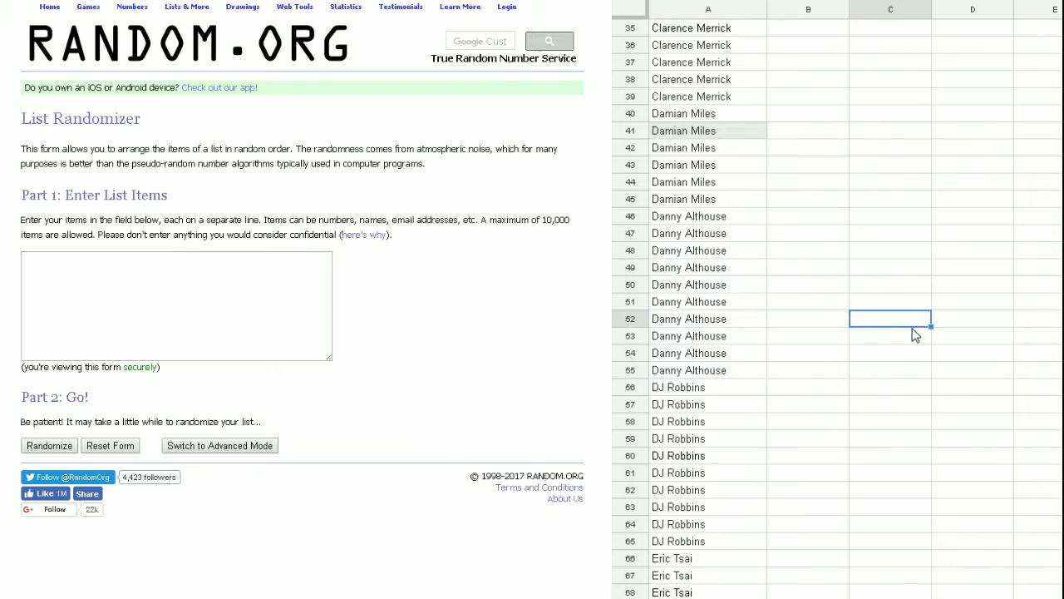
# Scroll further down the column A name list to review later entries.
pyautogui.scroll(-3, 923, 345)
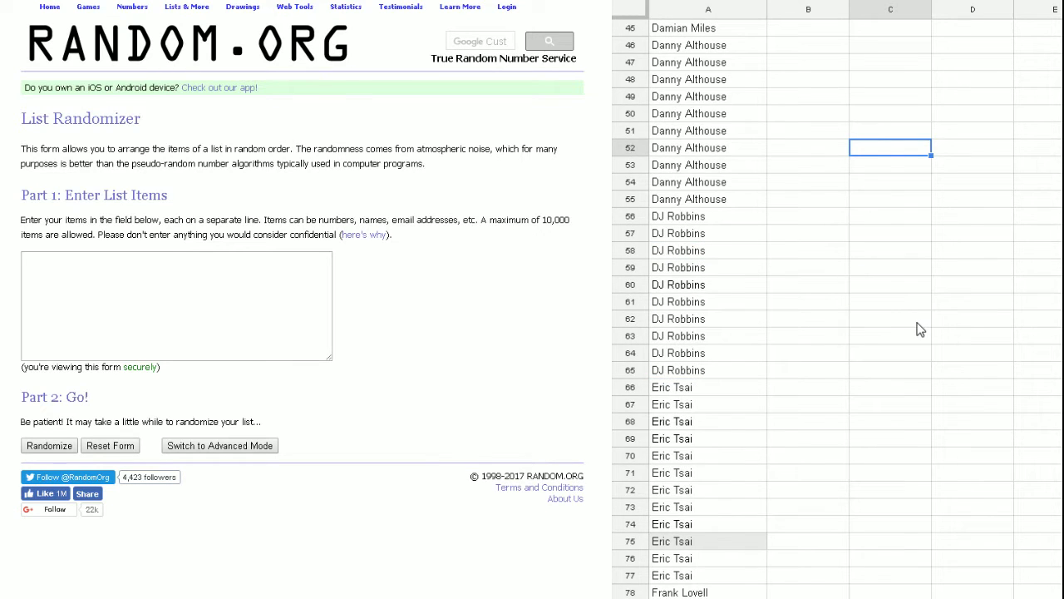
pyautogui.scroll(-3, 895, 316)
pyautogui.scroll(-2, 870, 325)
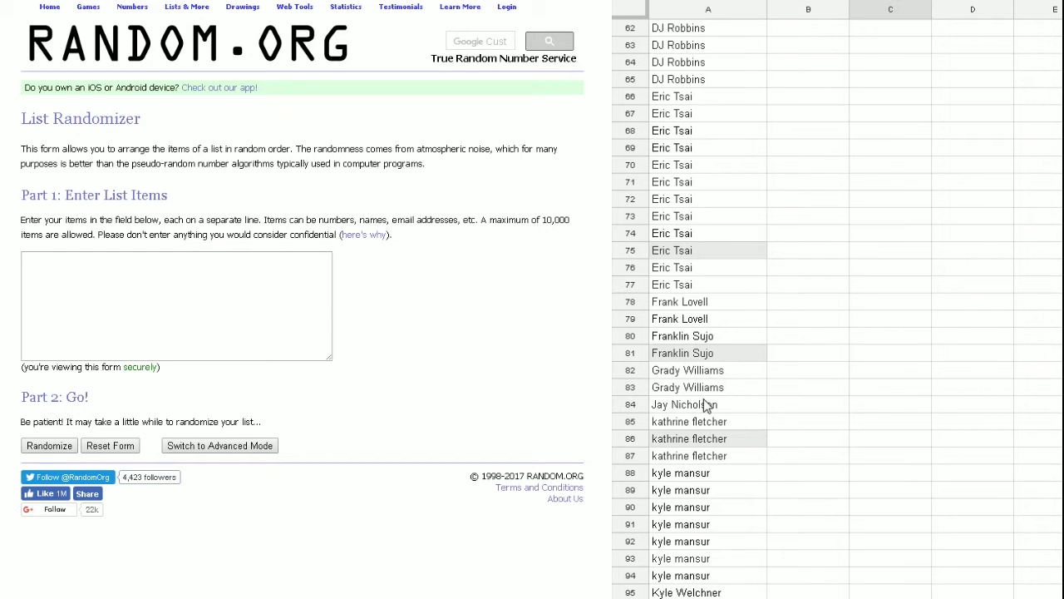
pyautogui.scroll(-3, 776, 204)
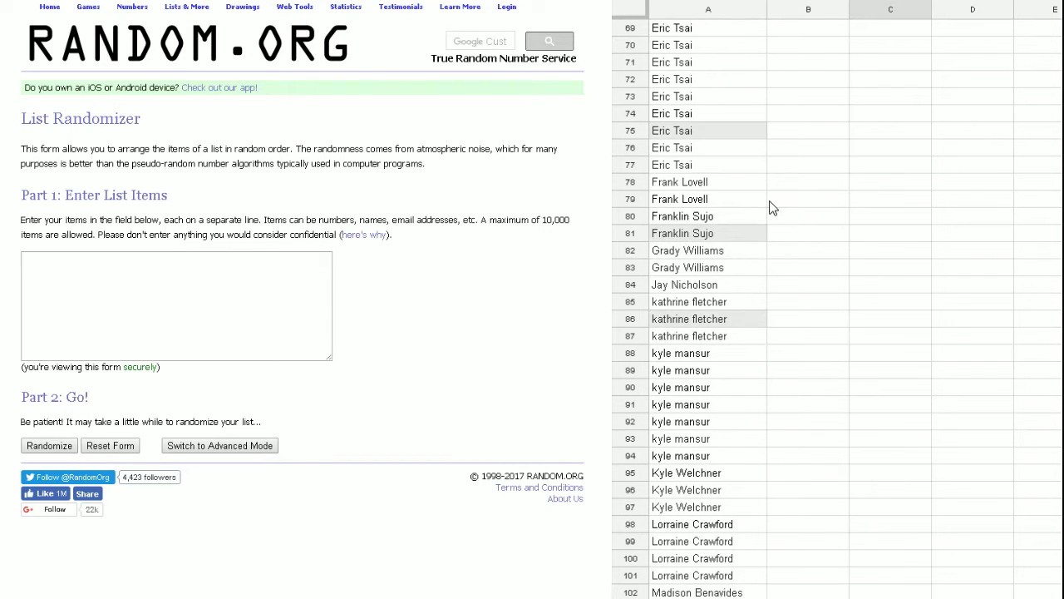
pyautogui.scroll(-1, 766, 207)
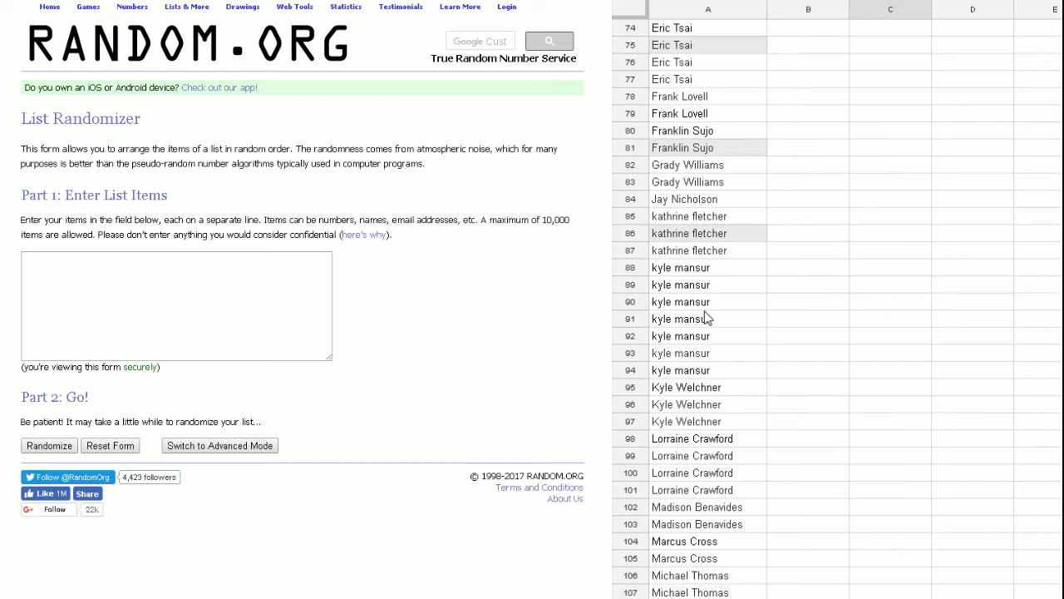
pyautogui.moveTo(693, 273); pyautogui.dragTo(736, 378)
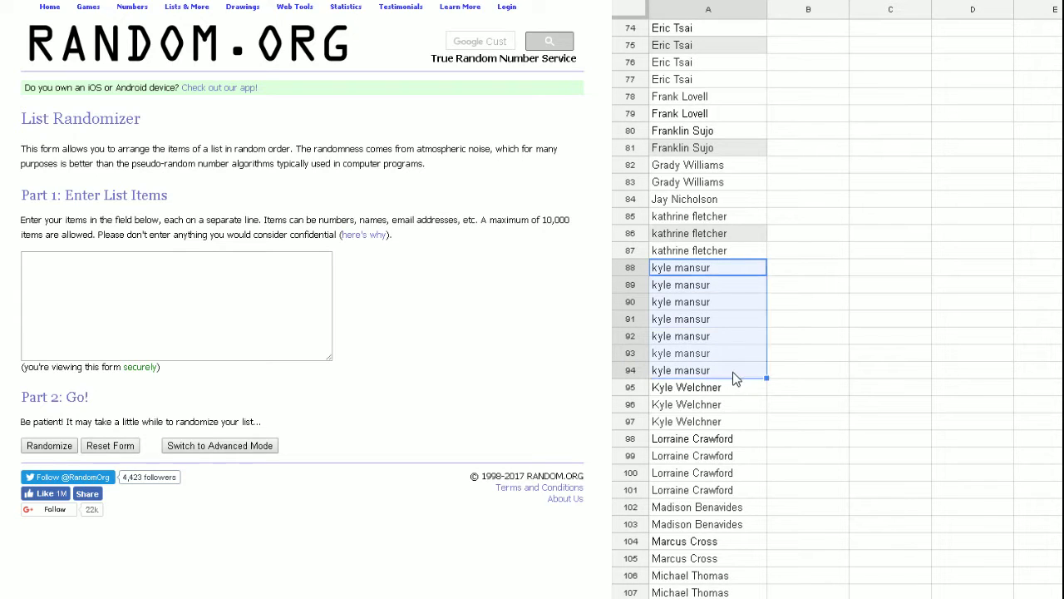
pyautogui.click(796, 305)
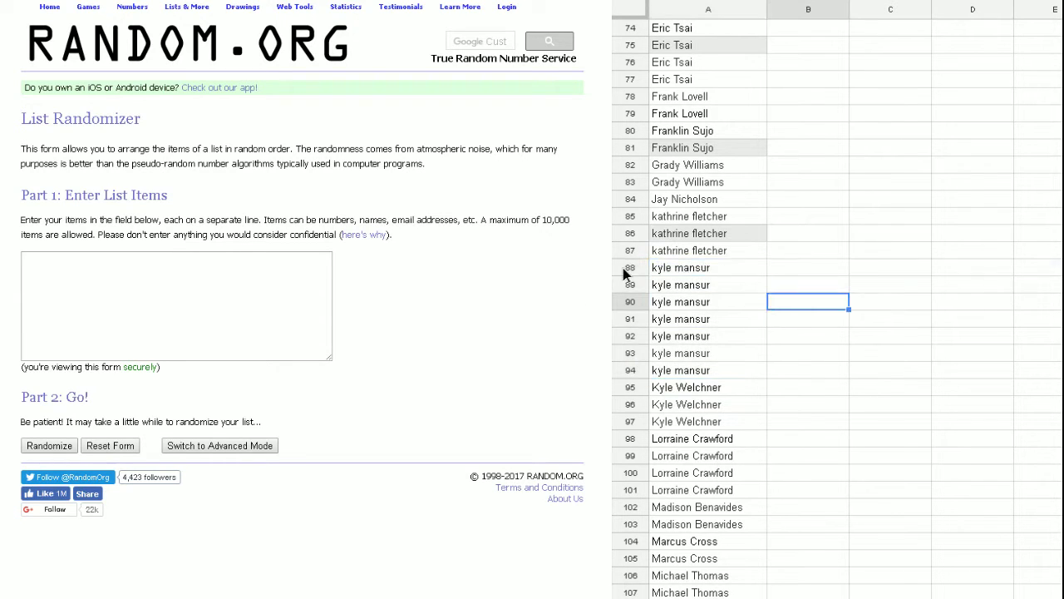
pyautogui.moveTo(625, 273); pyautogui.dragTo(629, 370)
pyautogui.rightClick(633, 370)
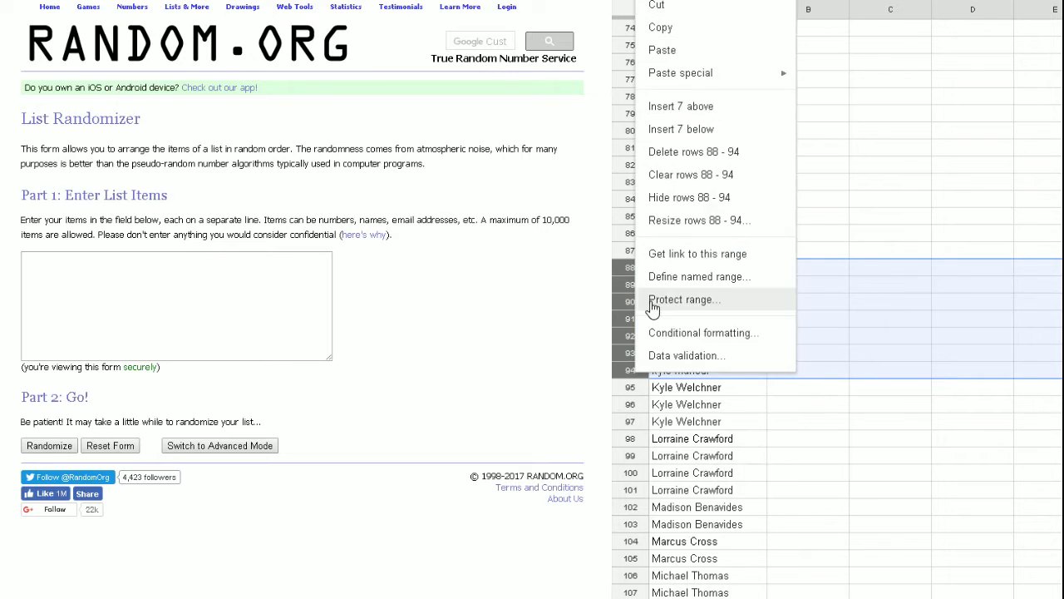
pyautogui.click(714, 158)
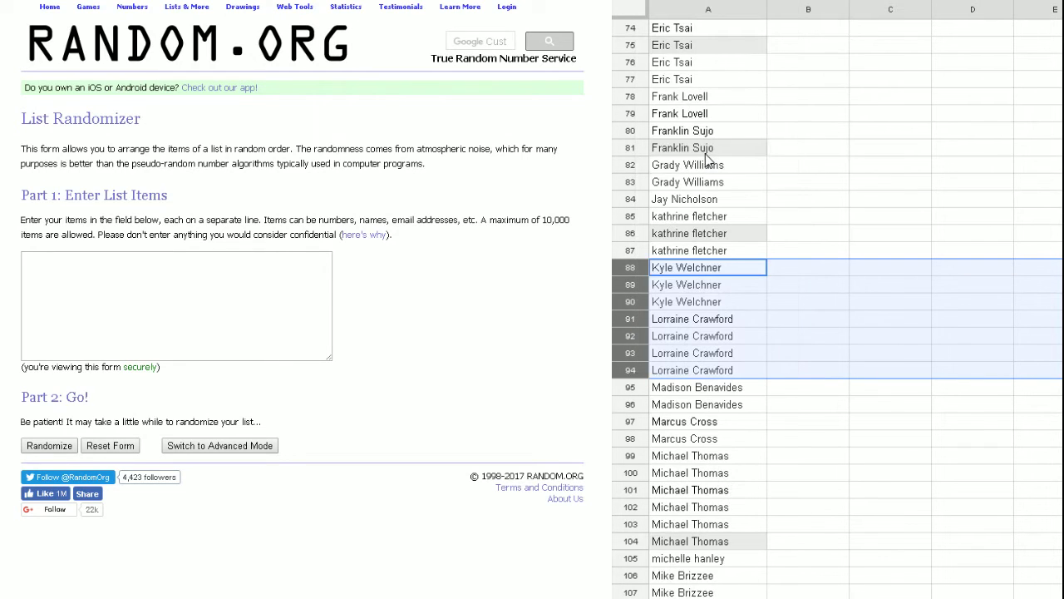
pyautogui.click(828, 183)
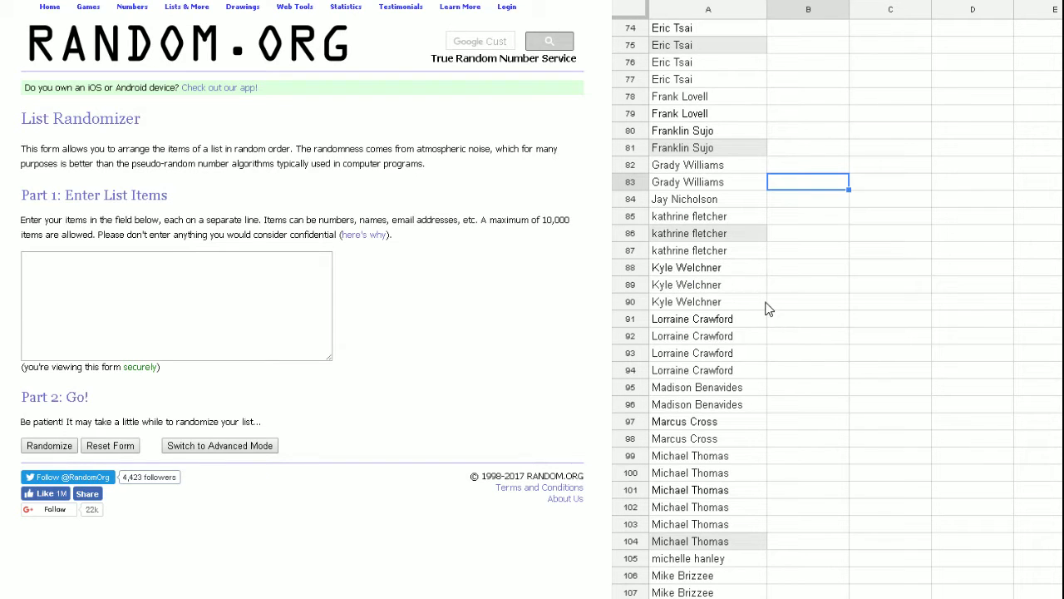
pyautogui.scroll(-3, 773, 349)
pyautogui.scroll(-2, 732, 262)
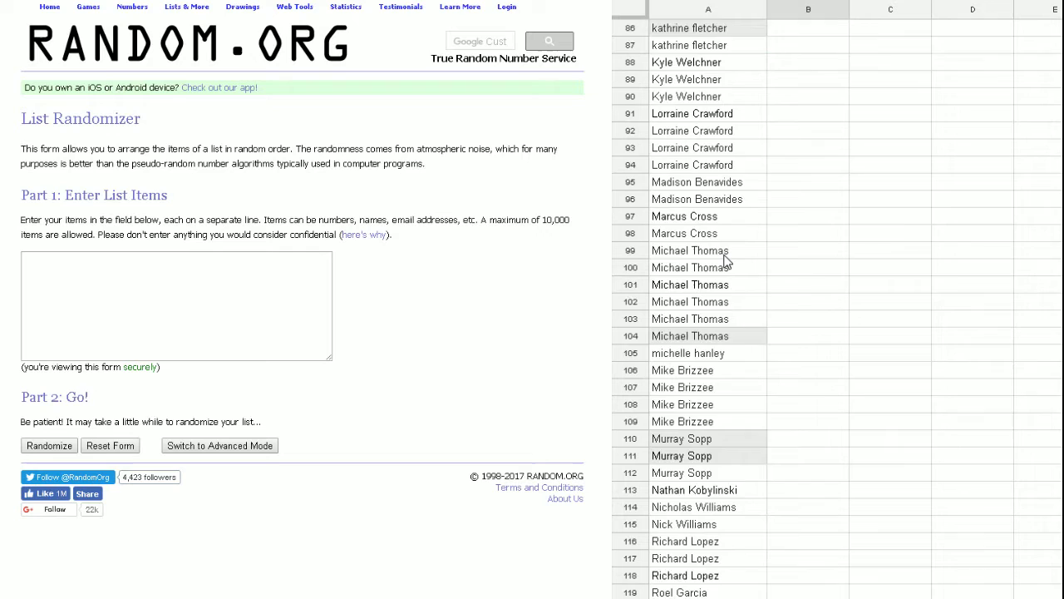
pyautogui.scroll(-1, 725, 260)
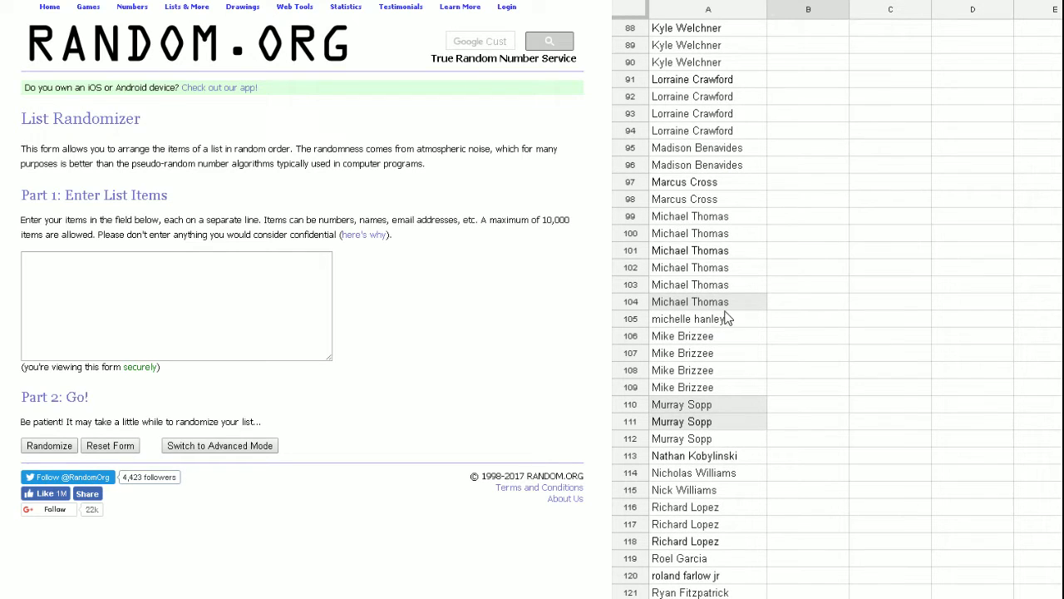
pyautogui.scroll(-1, 702, 383)
pyautogui.scroll(-2, 665, 306)
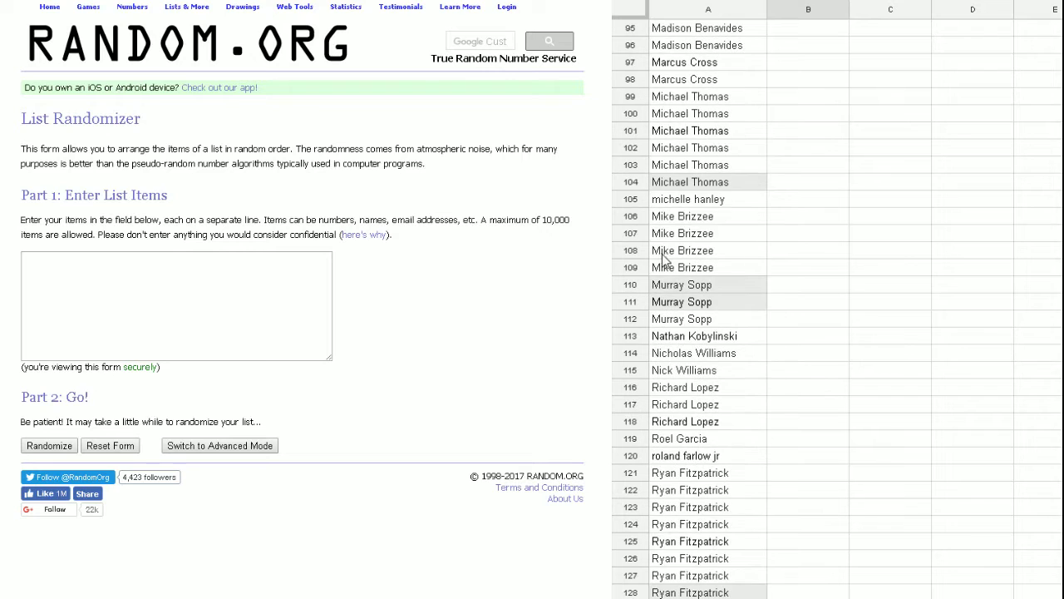
pyautogui.click(630, 200)
pyautogui.rightClick(631, 200)
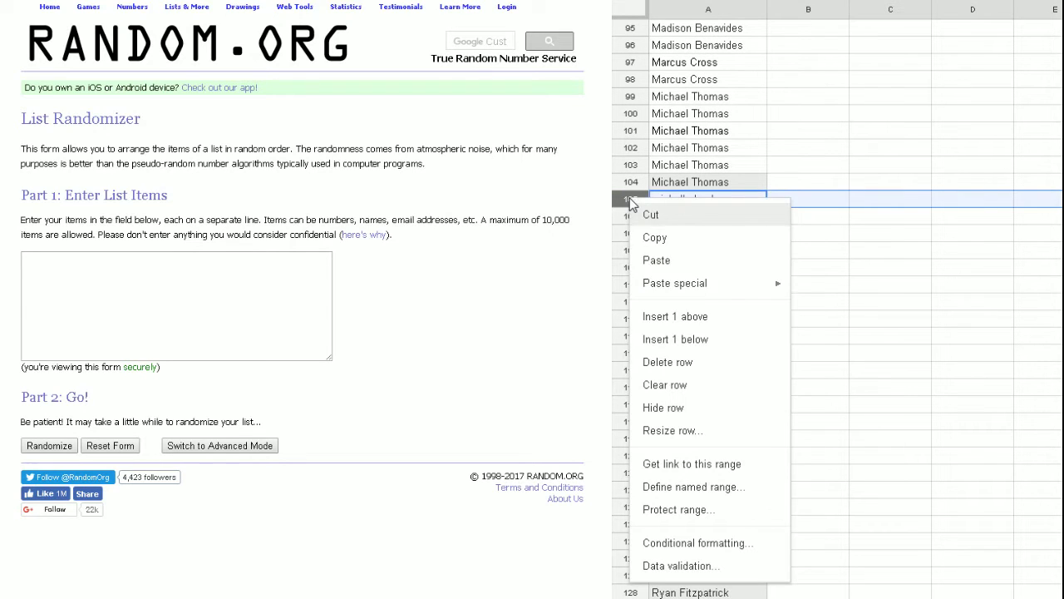
pyautogui.click(670, 366)
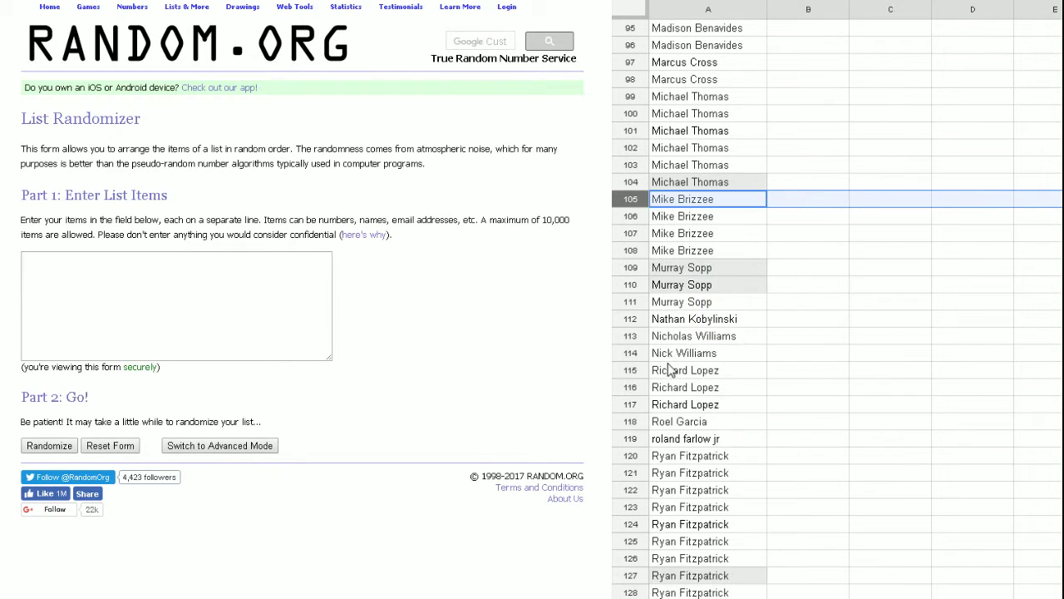
pyautogui.click(797, 253)
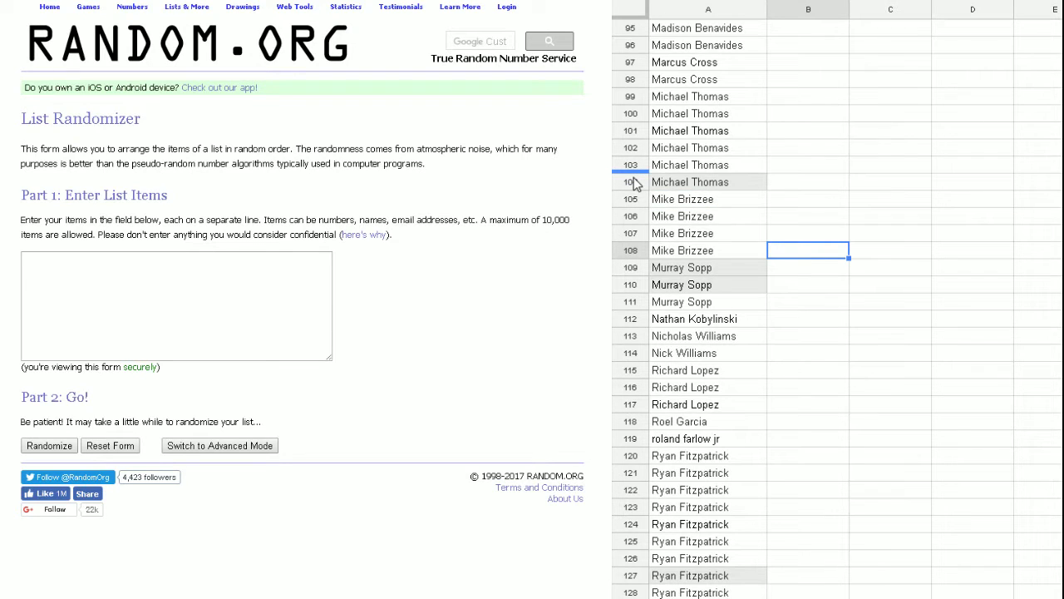
pyautogui.scroll(-1, 823, 204)
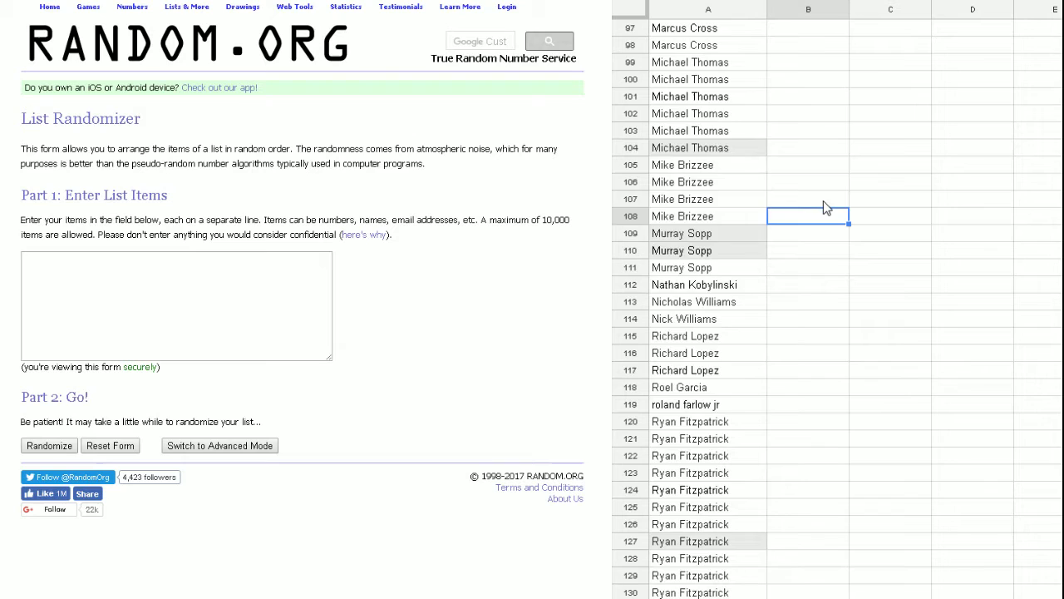
pyautogui.scroll(-1, 823, 208)
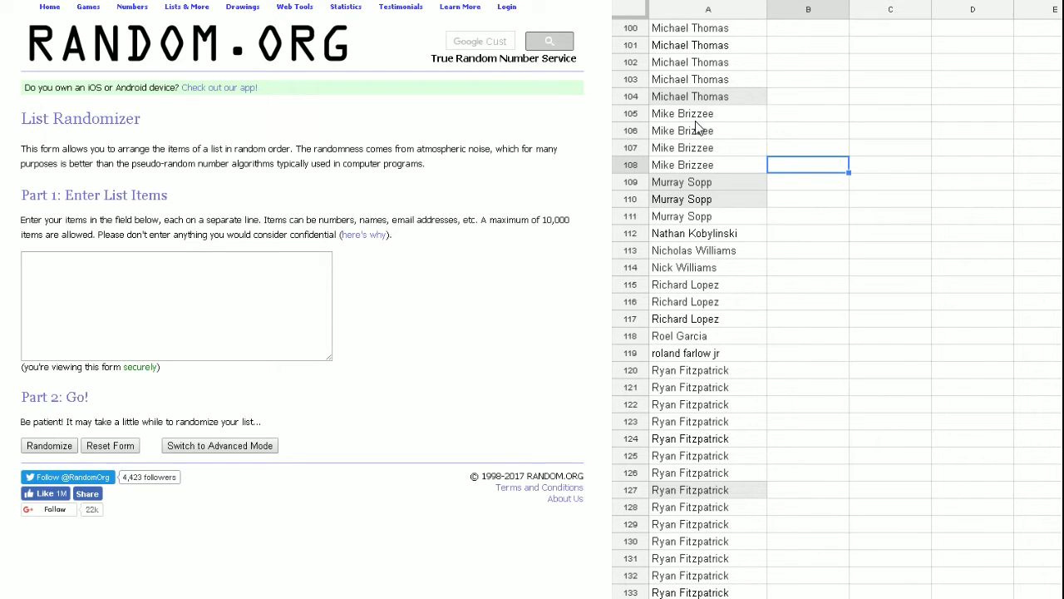
pyautogui.scroll(-1, 863, 240)
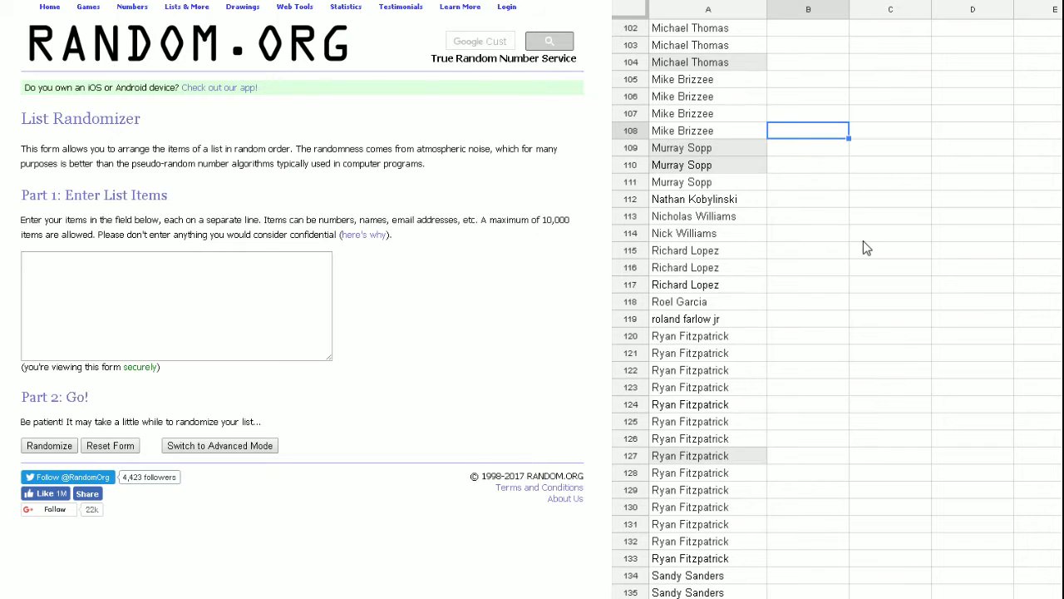
pyautogui.scroll(-2, 863, 240)
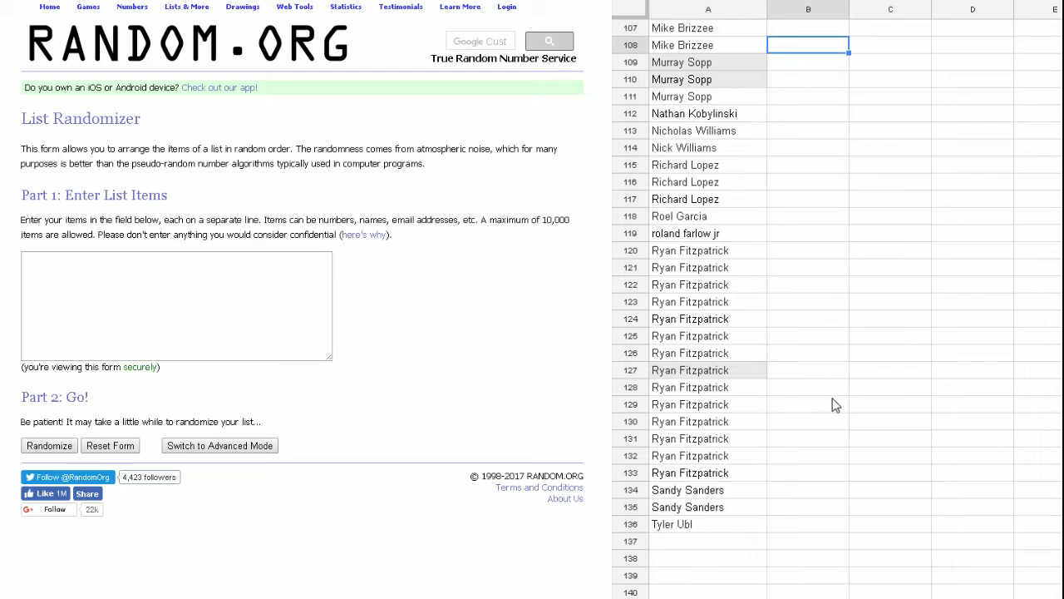
pyautogui.scroll(6, 715, 491)
pyautogui.scroll(6, 704, 469)
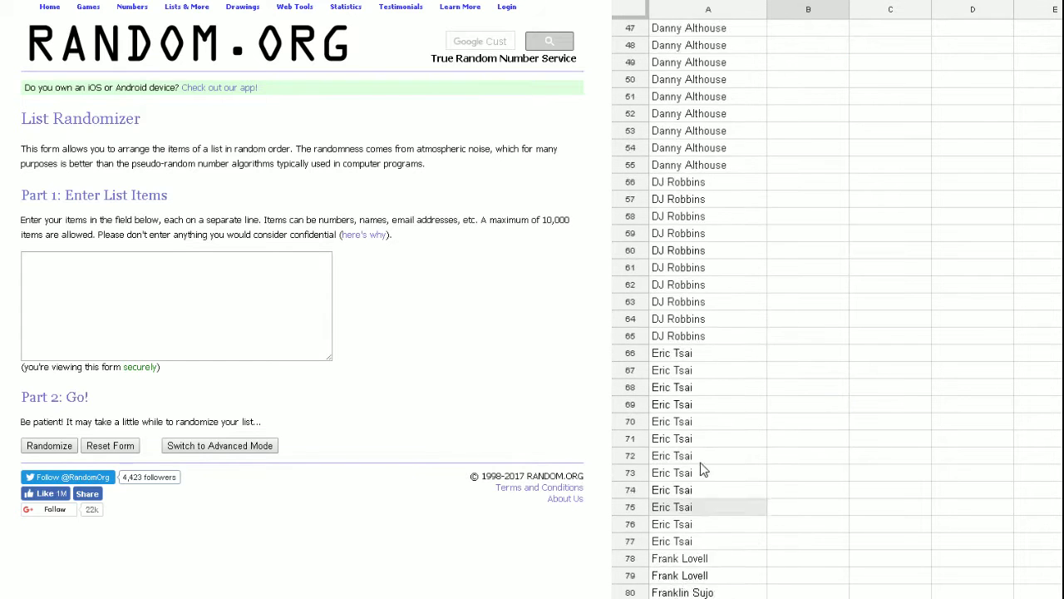
pyautogui.scroll(6, 701, 458)
pyautogui.scroll(3, 701, 457)
# Copy the column A names and paste them into the List Randomizer box.
pyautogui.moveTo(713, 27)
pyautogui.mouseDown()
pyautogui.moveTo(706, 598)
pyautogui.moveTo(715, 402)
pyautogui.moveTo(706, 248)
pyautogui.mouseUp()
pyautogui.rightClick(706, 247)
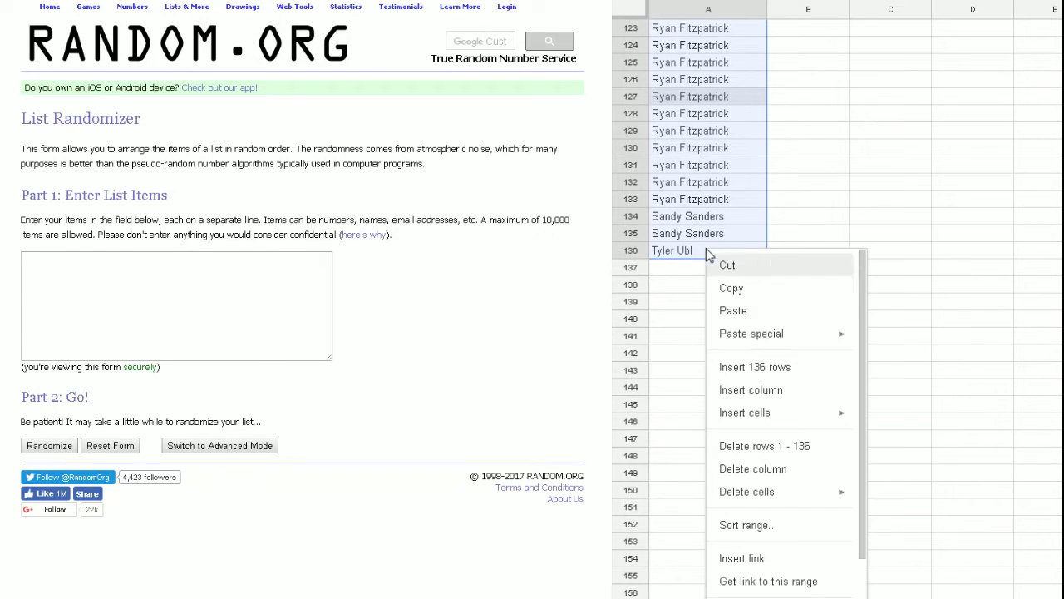
pyautogui.click(766, 290)
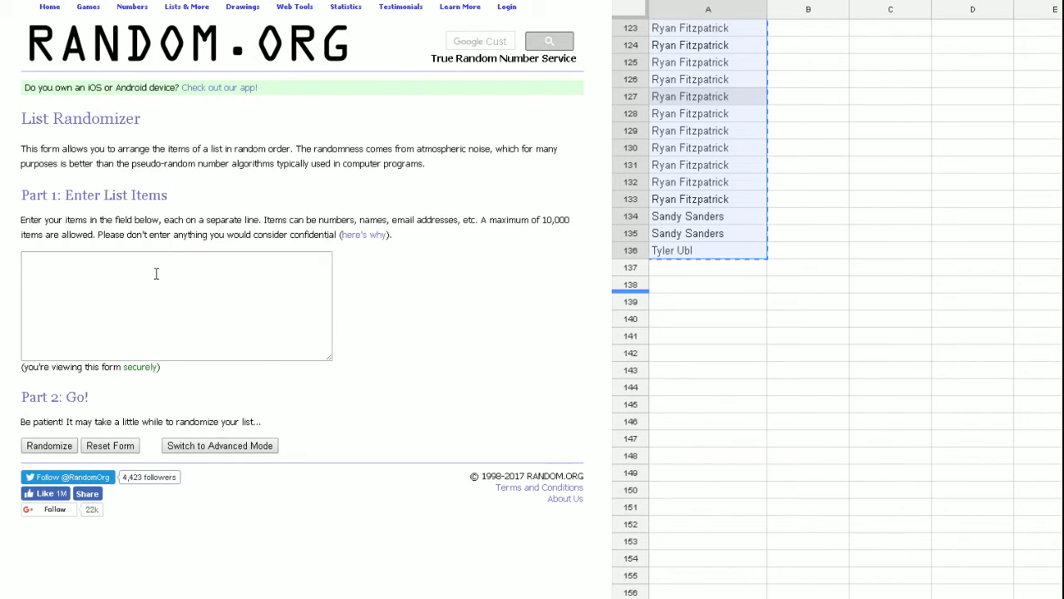
pyautogui.rightClick(106, 292)
pyautogui.click(161, 372)
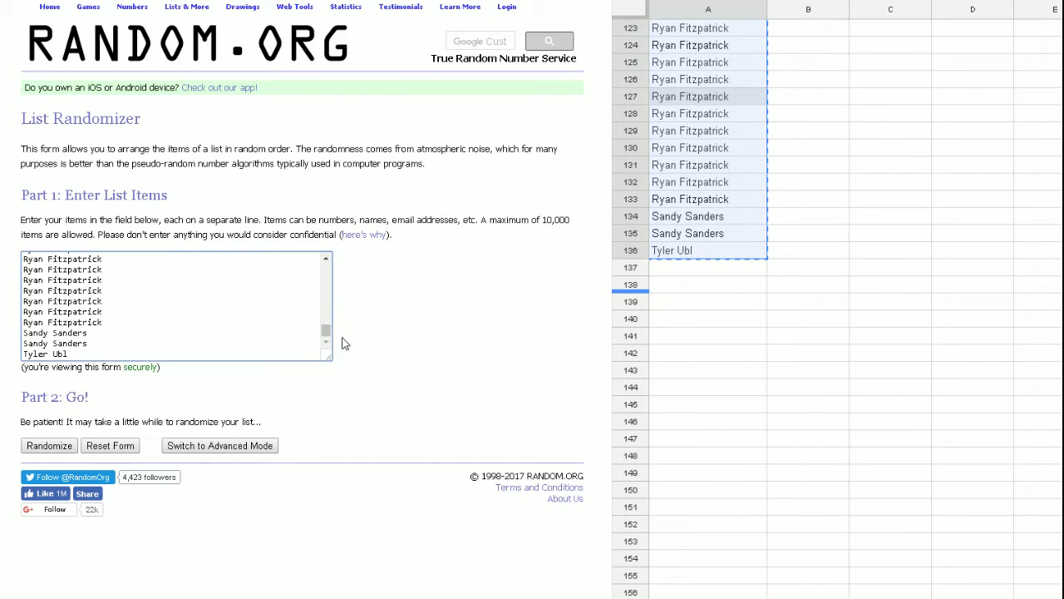
# Select all the pasted names in the randomizer box and copy them.
pyautogui.moveTo(326, 331)
pyautogui.mouseDown()
pyautogui.moveTo(326, 263)
pyautogui.moveTo(320, 331)
pyautogui.mouseUp()
pyautogui.moveTo(96, 354); pyautogui.dragTo(24, 240)
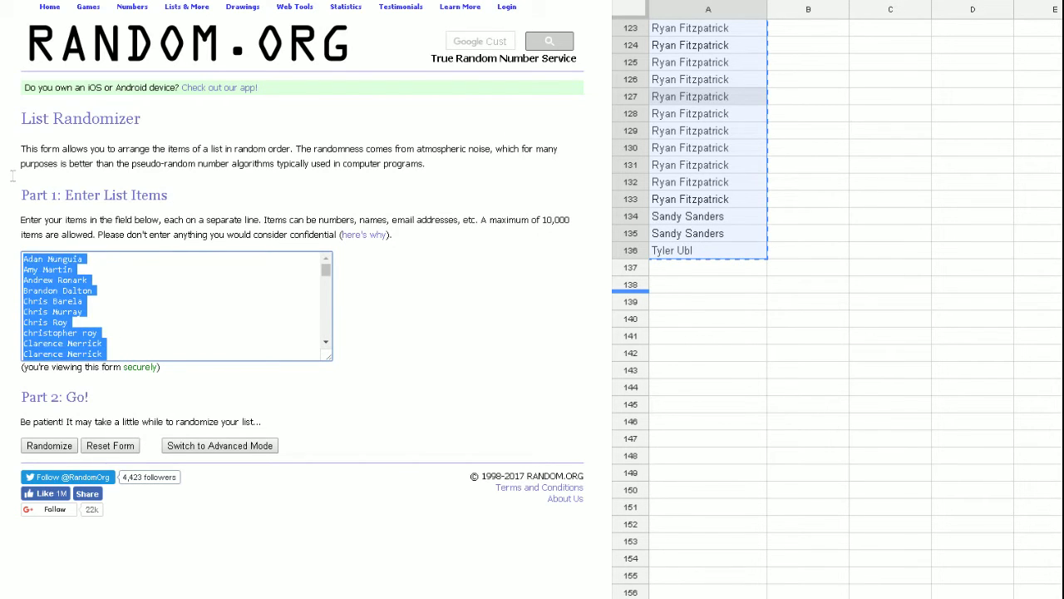
pyautogui.rightClick(29, 266)
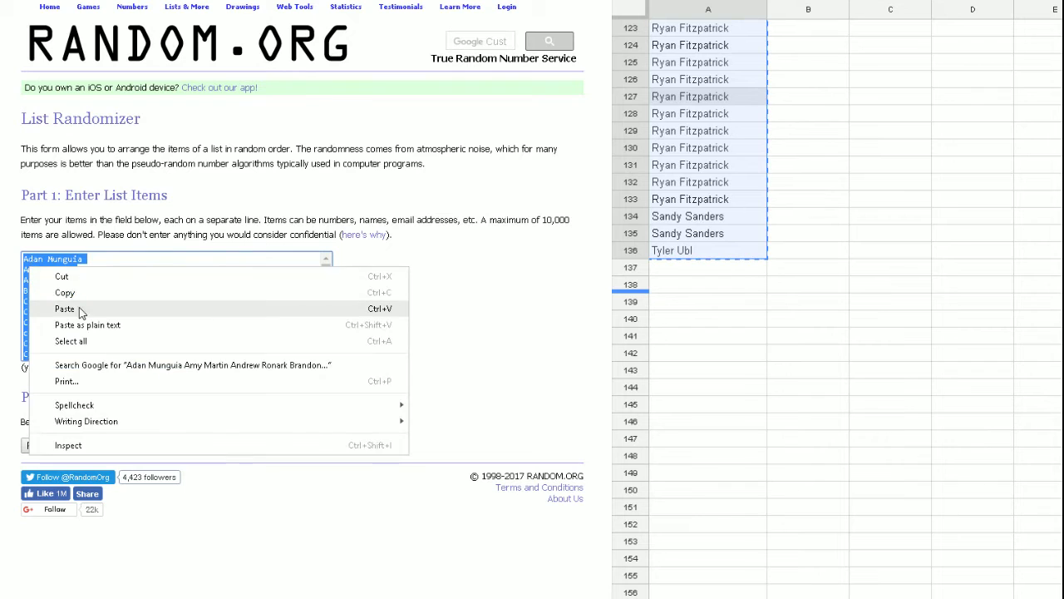
pyautogui.click(83, 294)
pyautogui.moveTo(88, 7)
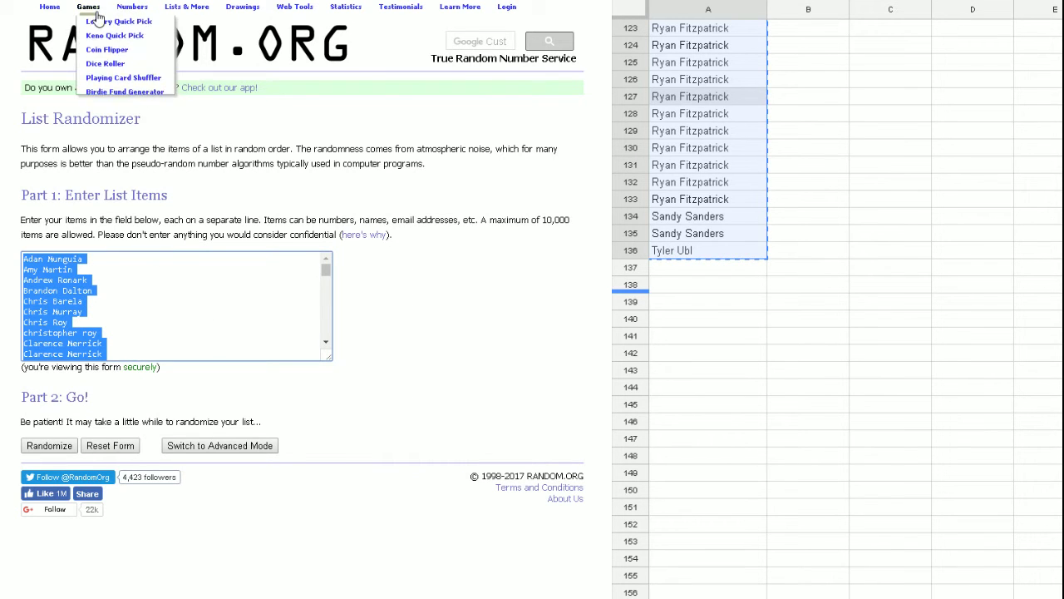
# Roll two dice in the Dice Roller, then return to the RANDOM.ORG home page.
pyautogui.click(106, 67)
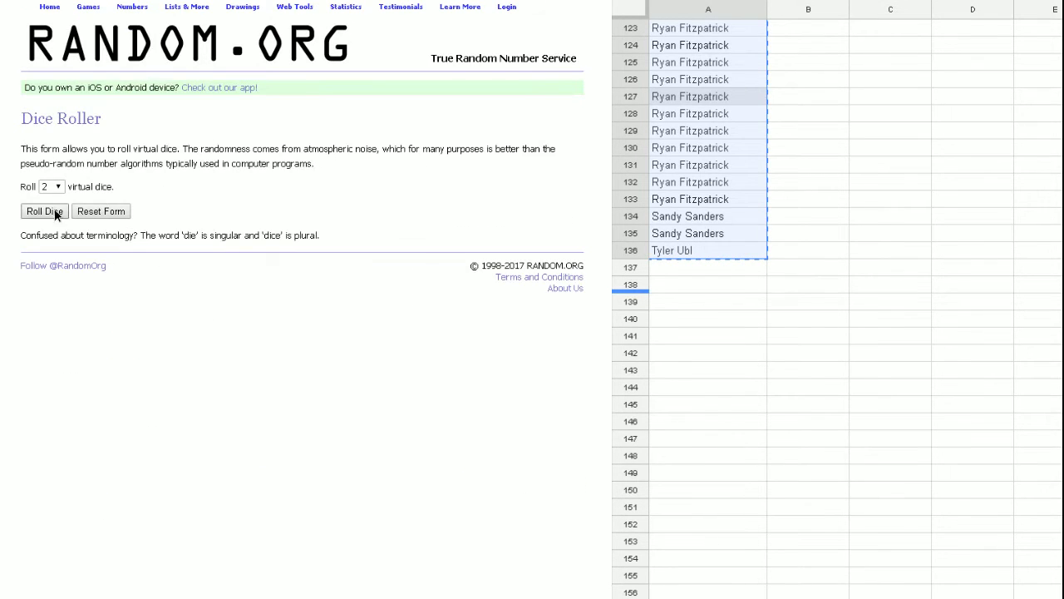
pyautogui.click(45, 211)
pyautogui.moveTo(132, 7)
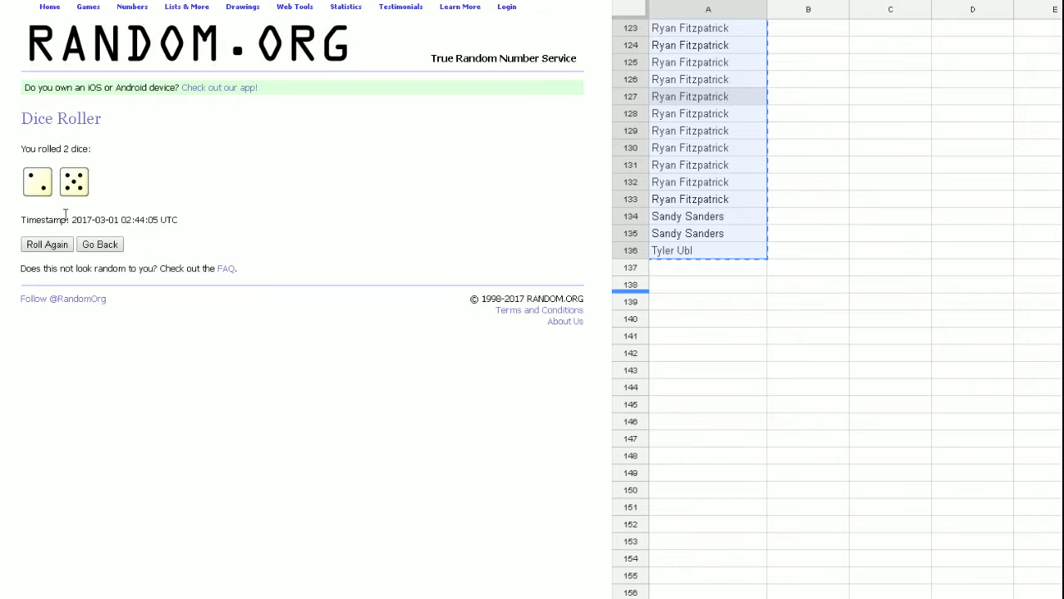
pyautogui.click(187, 7)
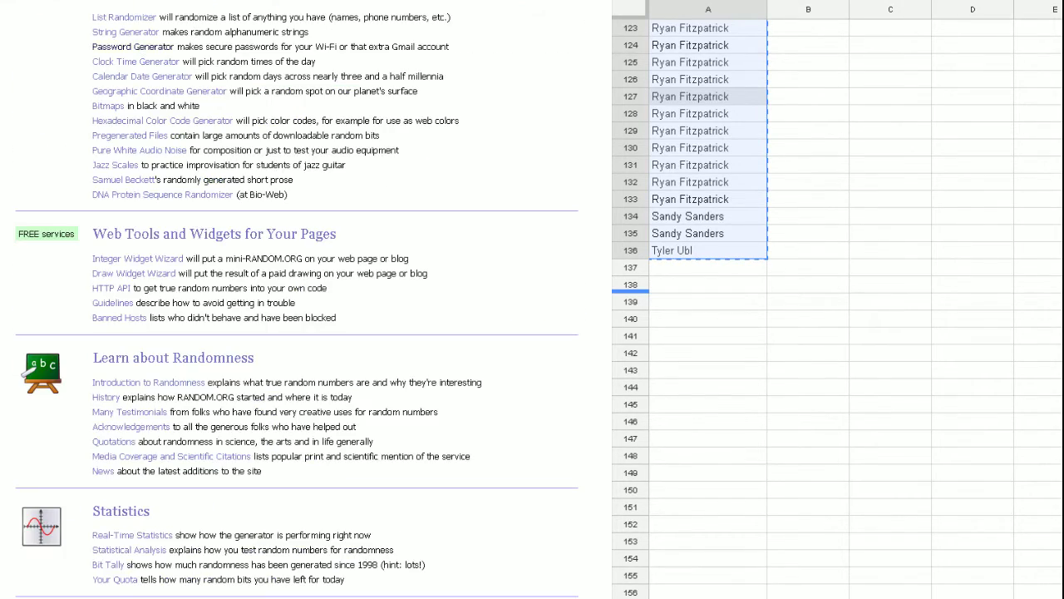
pyautogui.scroll(5, 189, 25)
pyautogui.scroll(5, 190, 25)
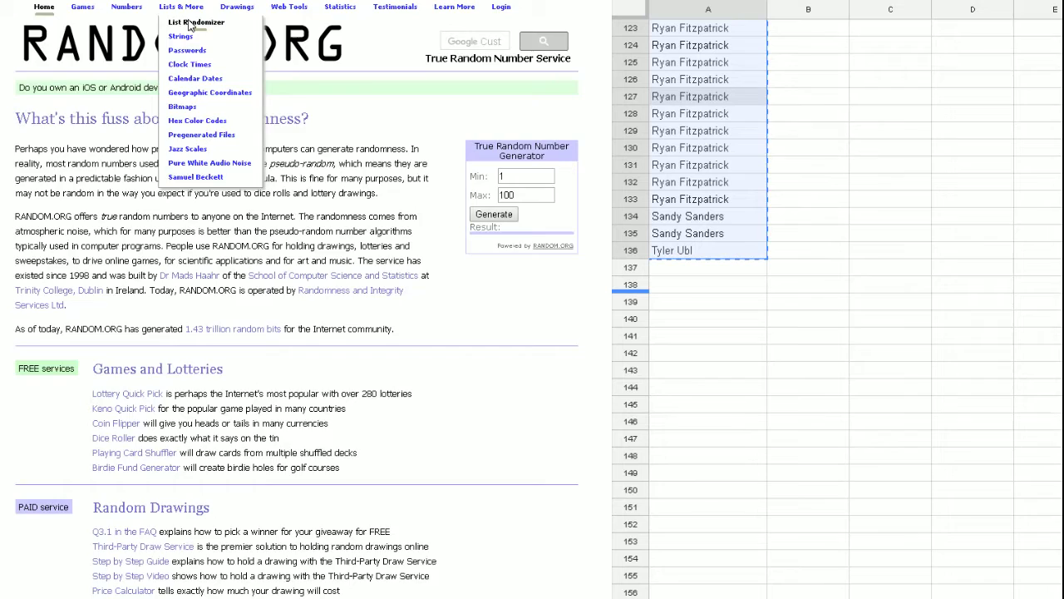
# Paste the copied entrant names into the List Randomizer and randomize them.
pyautogui.click(193, 19)
pyautogui.click(130, 309)
pyautogui.rightClick(94, 271)
pyautogui.click(137, 357)
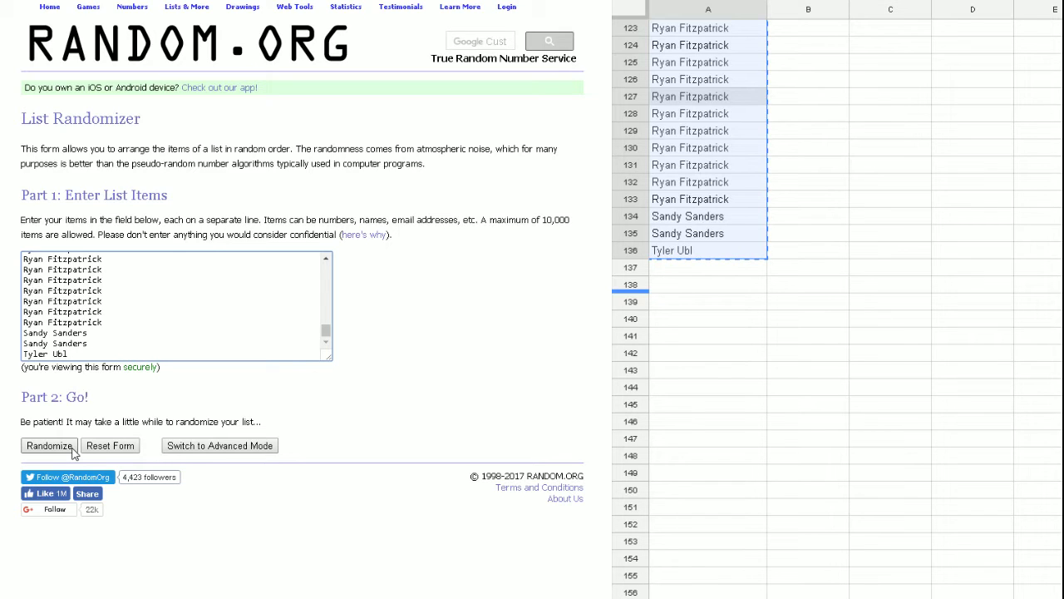
pyautogui.click(44, 447)
# Re-randomize the entrant list three times with Again!
pyautogui.scroll(-10, 57, 478)
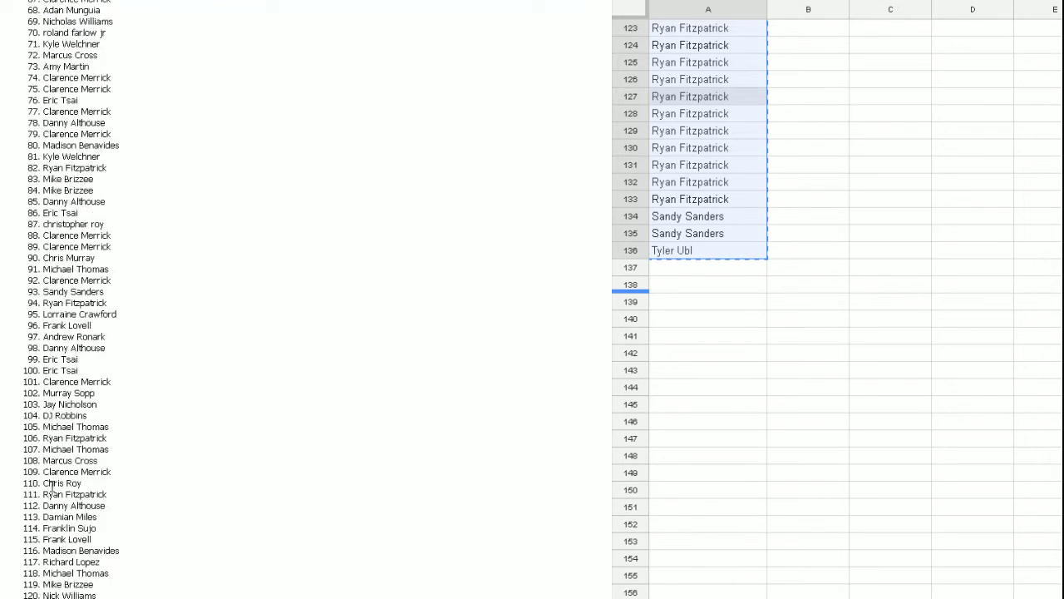
pyautogui.scroll(-4, 57, 479)
pyautogui.click(33, 549)
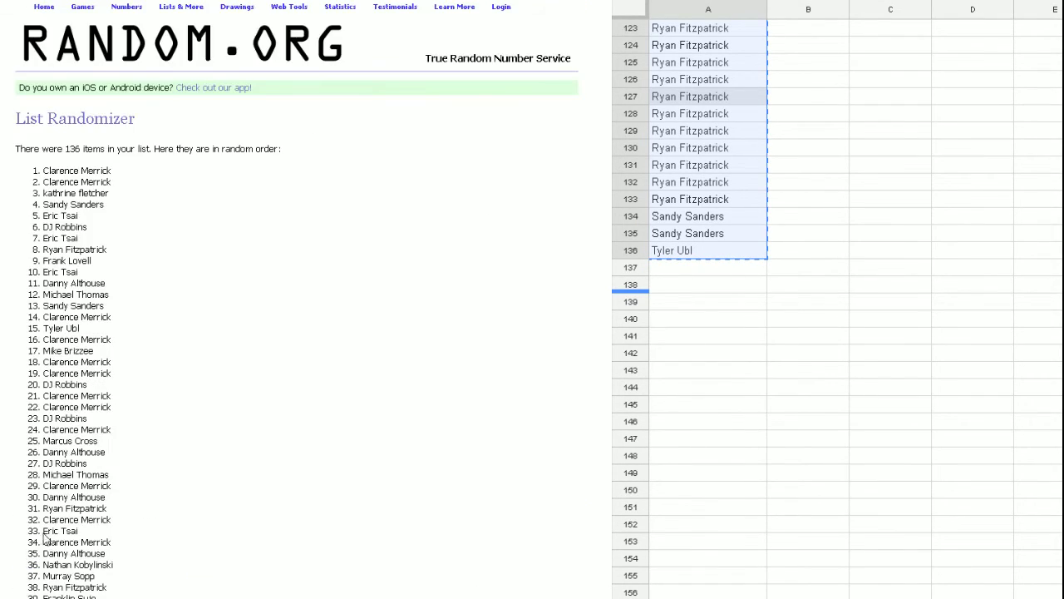
pyautogui.scroll(-4, 70, 453)
pyautogui.scroll(-6, 71, 453)
pyautogui.scroll(-5, 70, 453)
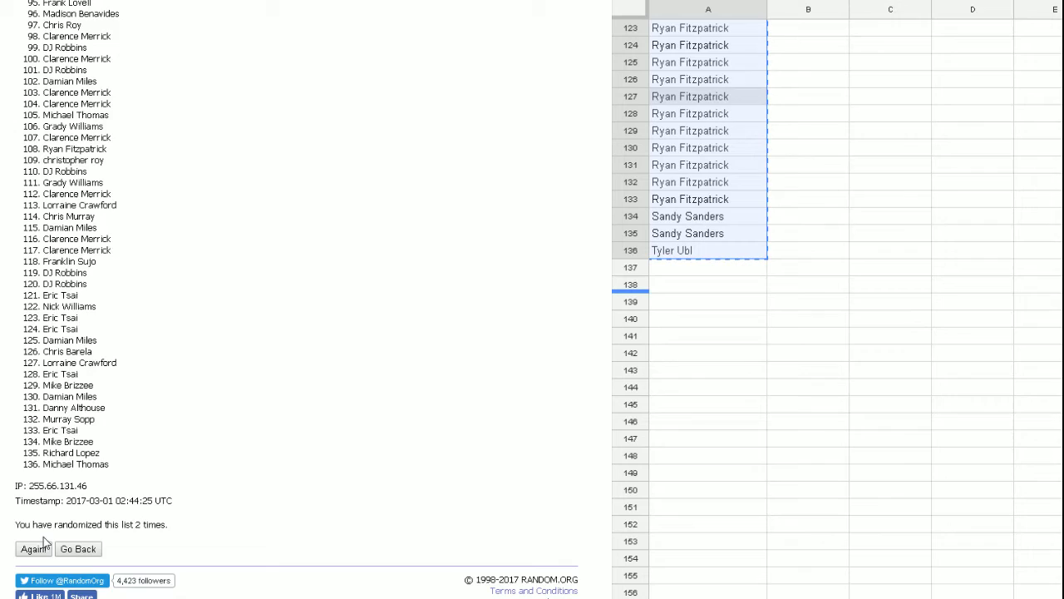
pyautogui.click(33, 549)
pyautogui.scroll(-3, 64, 466)
pyautogui.scroll(-6, 64, 465)
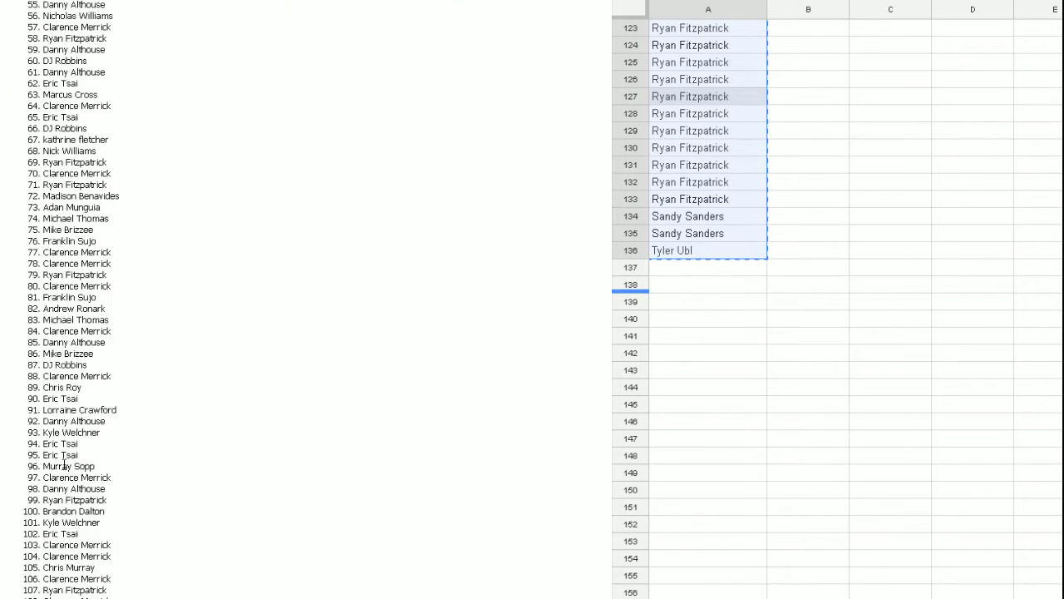
pyautogui.scroll(-5, 64, 466)
pyautogui.click(42, 580)
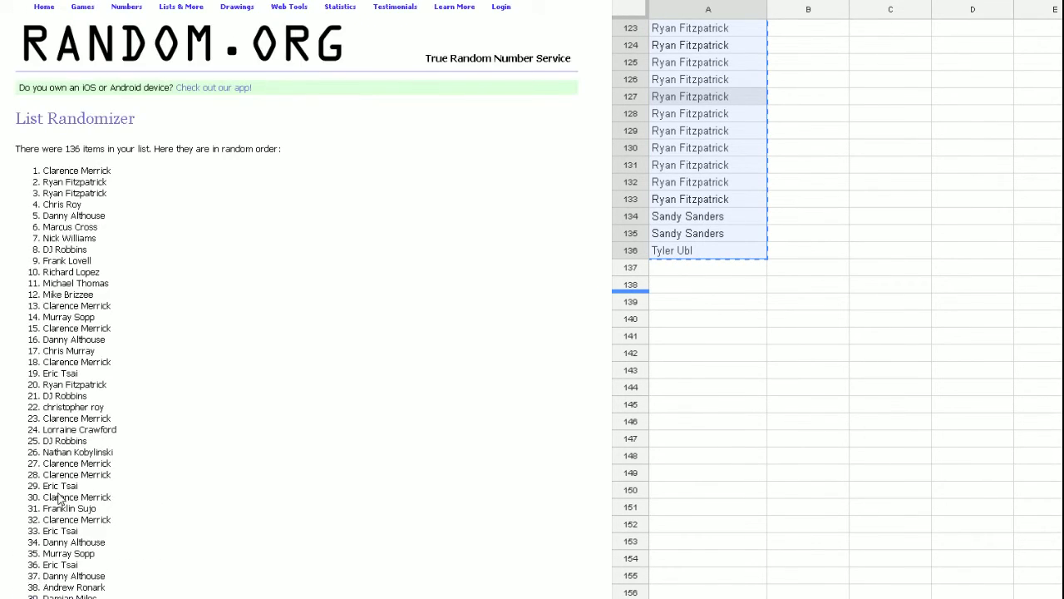
pyautogui.scroll(-7, 83, 430)
pyautogui.scroll(-6, 84, 430)
pyautogui.scroll(-2, 23, 520)
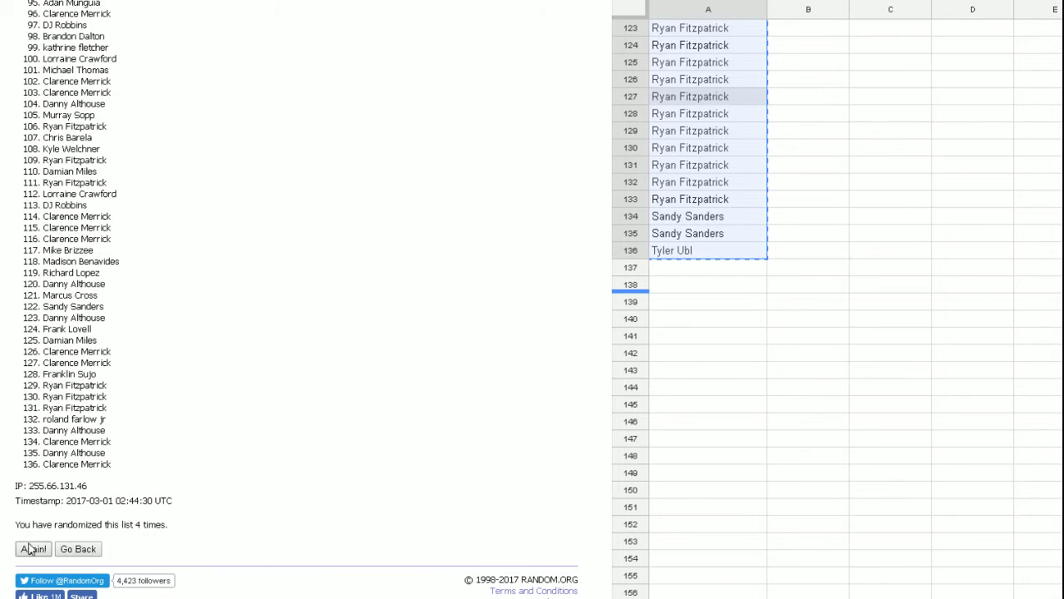
pyautogui.click(30, 547)
pyautogui.scroll(-4, 33, 557)
pyautogui.scroll(-7, 33, 558)
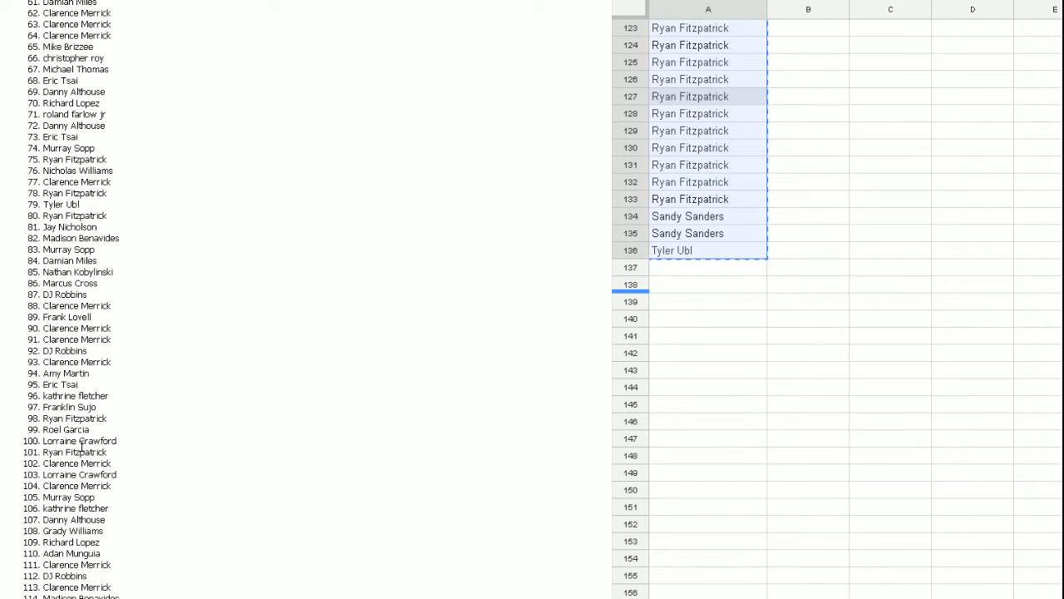
pyautogui.scroll(-4, 39, 576)
pyautogui.click(38, 576)
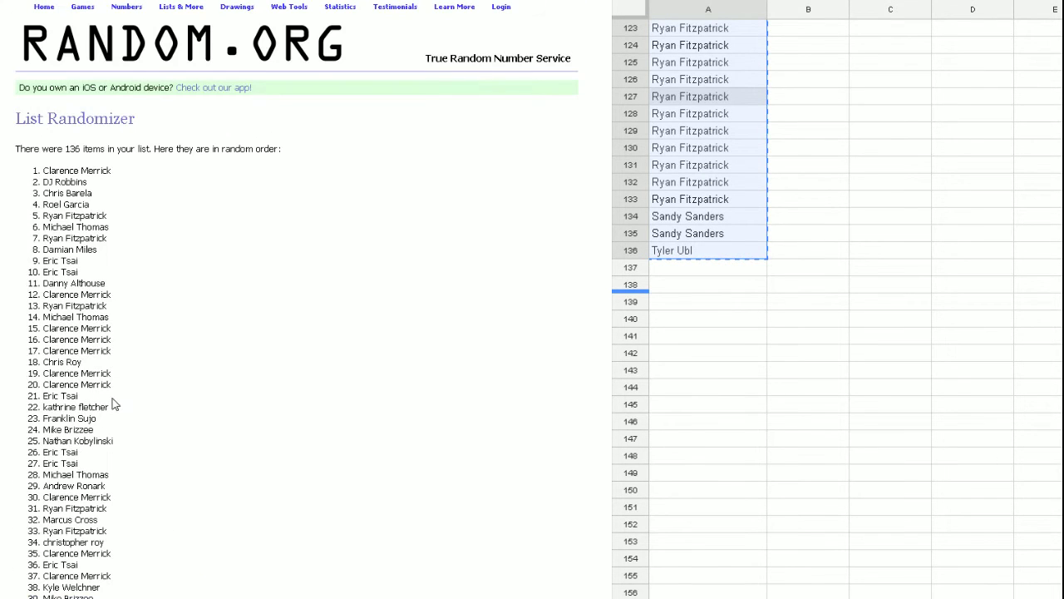
pyautogui.scroll(-3, 99, 298)
pyautogui.scroll(-5, 83, 307)
pyautogui.scroll(-7, 73, 316)
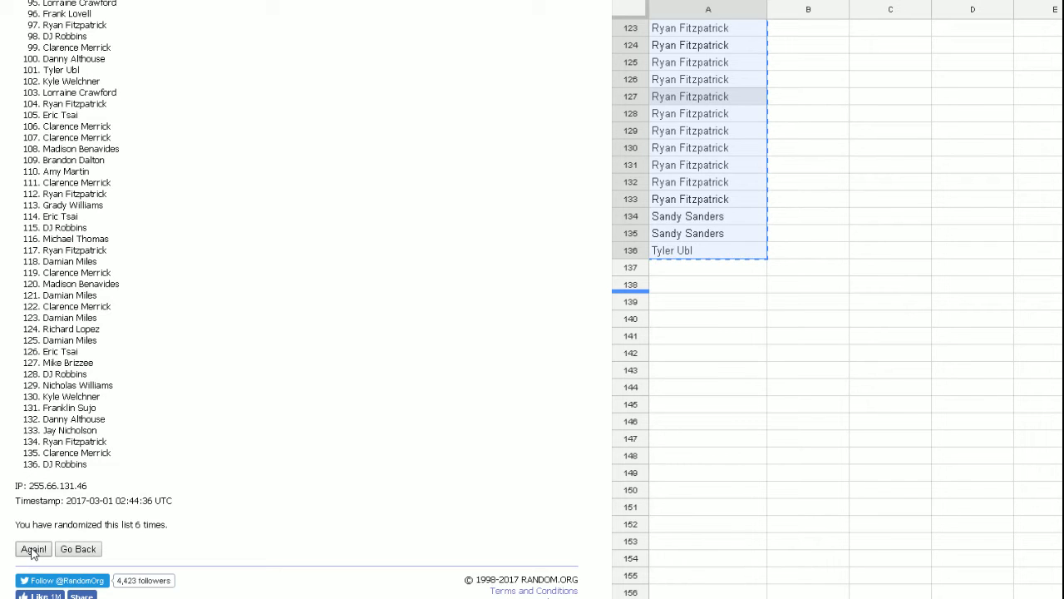
pyautogui.click(33, 550)
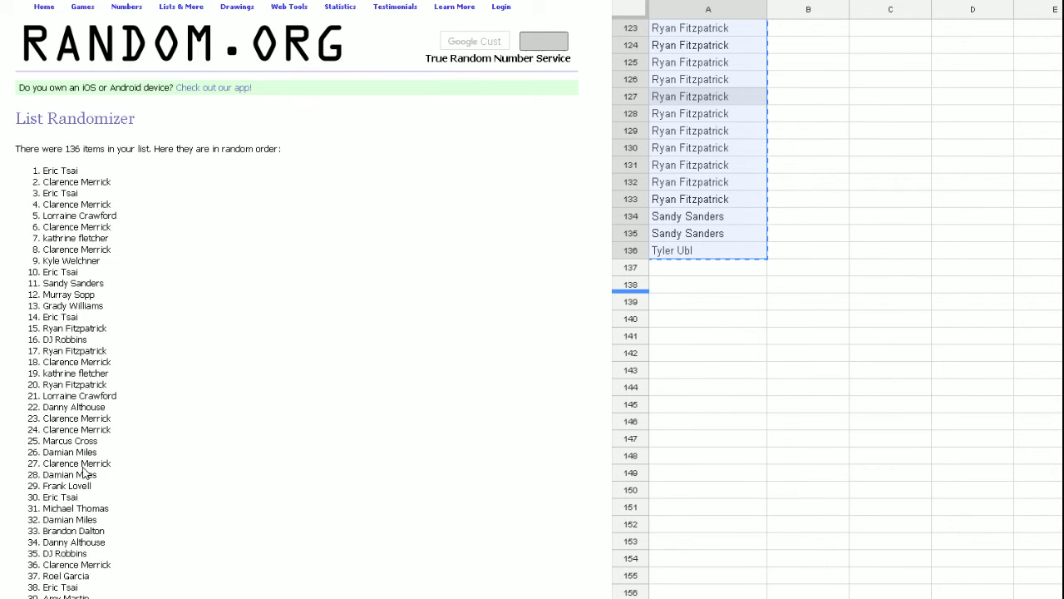